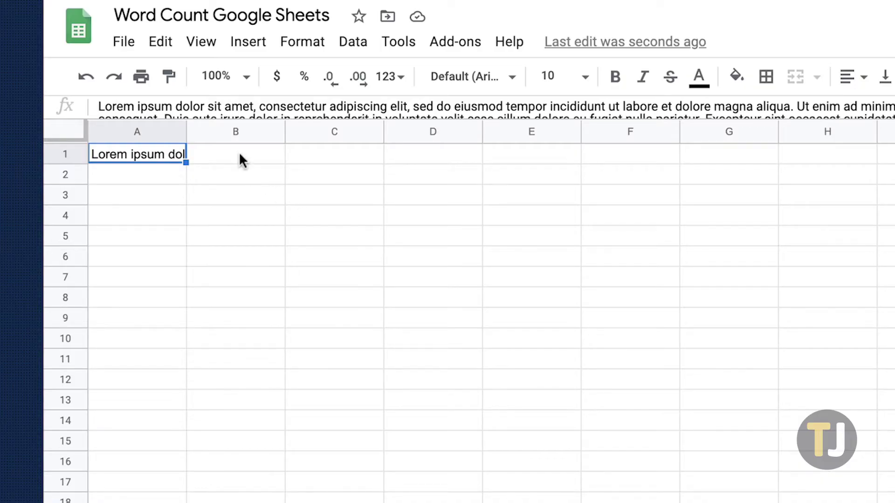
# Enter =COUNTA(SPLIT(A1," ")) in B1 to confirm A1 holds 69 words
pyautogui.doubleClick(238, 159)
pyautogui.write('=COUNTA(SPLIT(A1," "))')
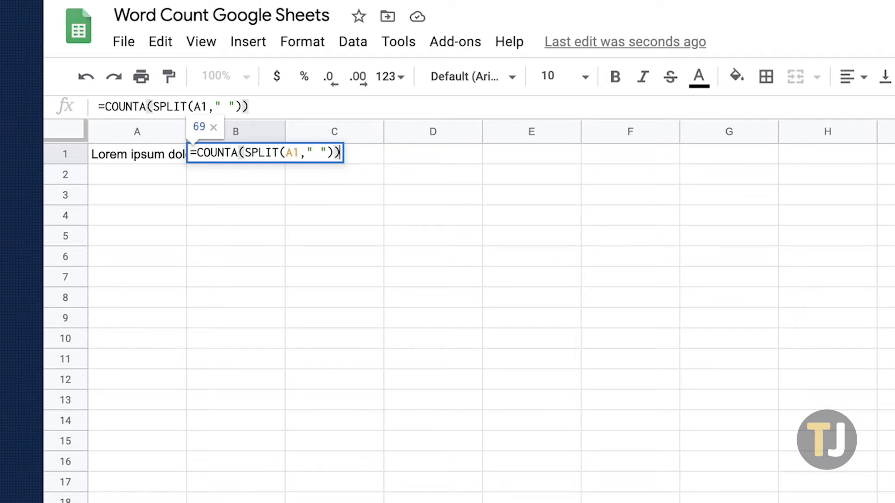
pyautogui.press('Return')
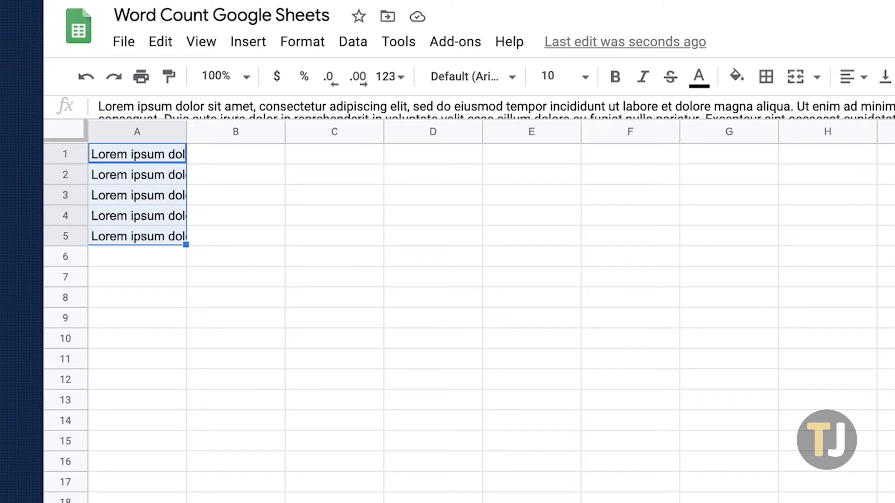
# Enter =ARRAYFORMULA(SUM(COUNTA(SPLIT(A1:A5," ")))) in B1 to check the 345-word total
pyautogui.doubleClick(248, 153)
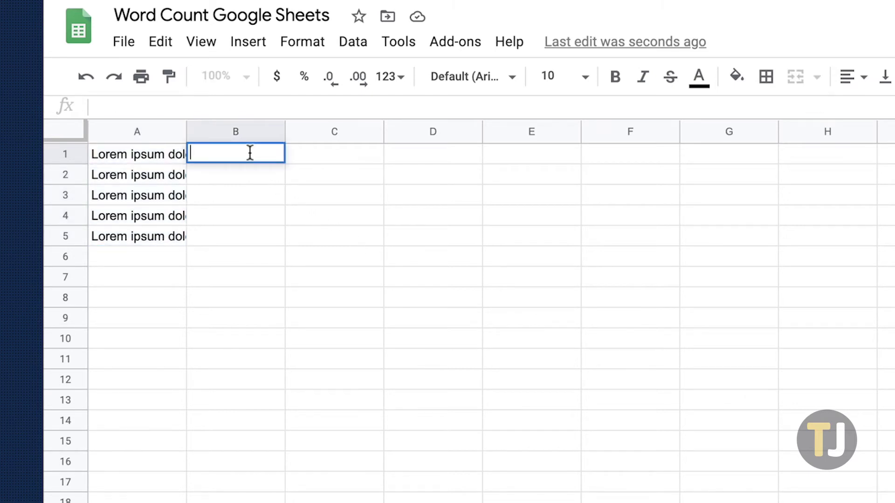
pyautogui.write('=ARRAYFORMULA(SUM(COUNTA(SPLIT(A1:A5," "))))')
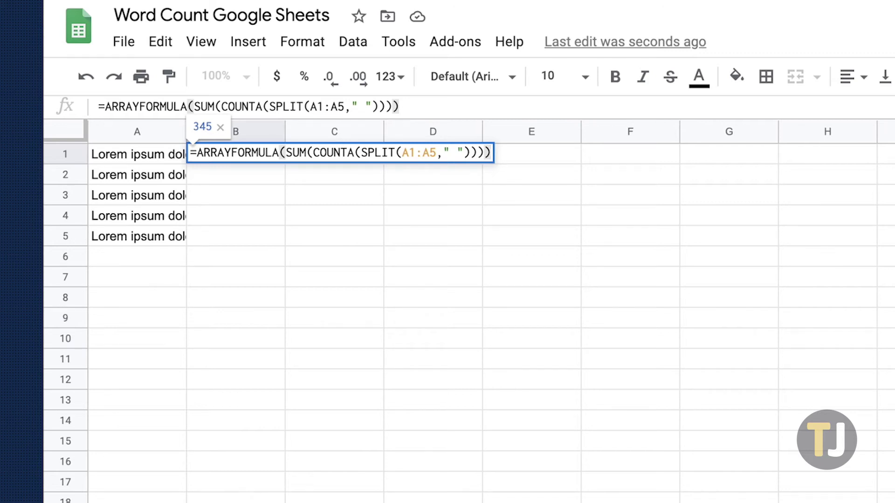
pyautogui.press('Return')
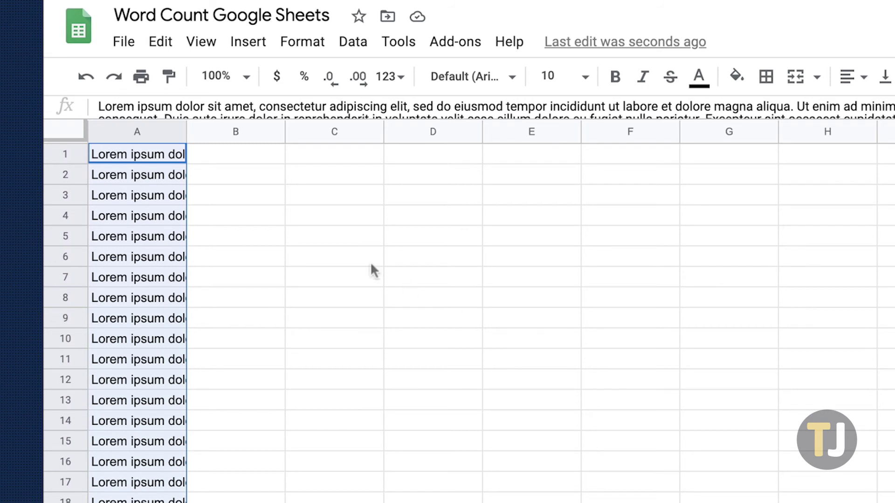
# Enter the CONCATENATE-based COUNTA(SPLIT) formula over A1:A in B1, showing 2208 words
pyautogui.doubleClick(234, 154)
pyautogui.write('=COUNTA(SPLIT(ARRAYFORMULA(CONCATENATE(A1:A&CHAR(32))),CHAR(32)))')
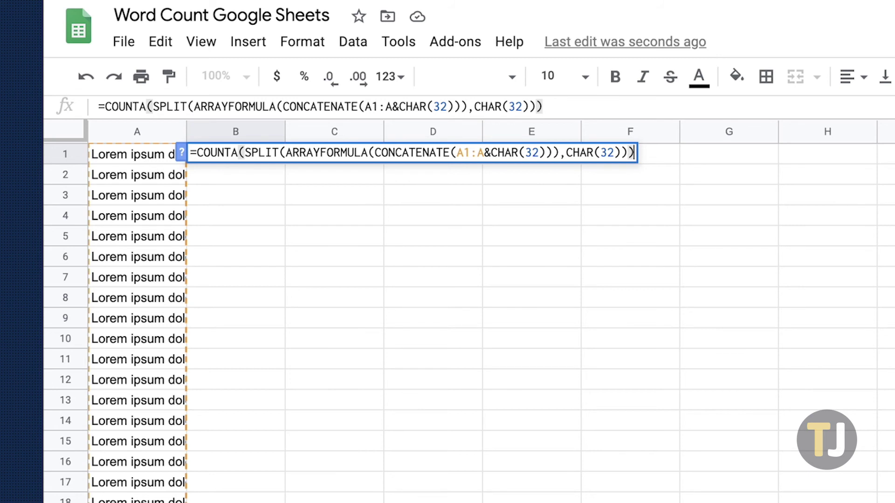
pyautogui.press('Return')
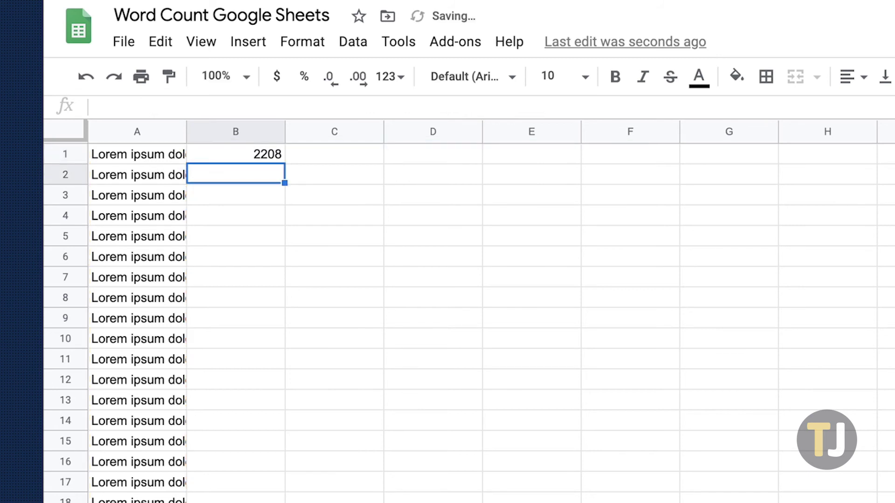